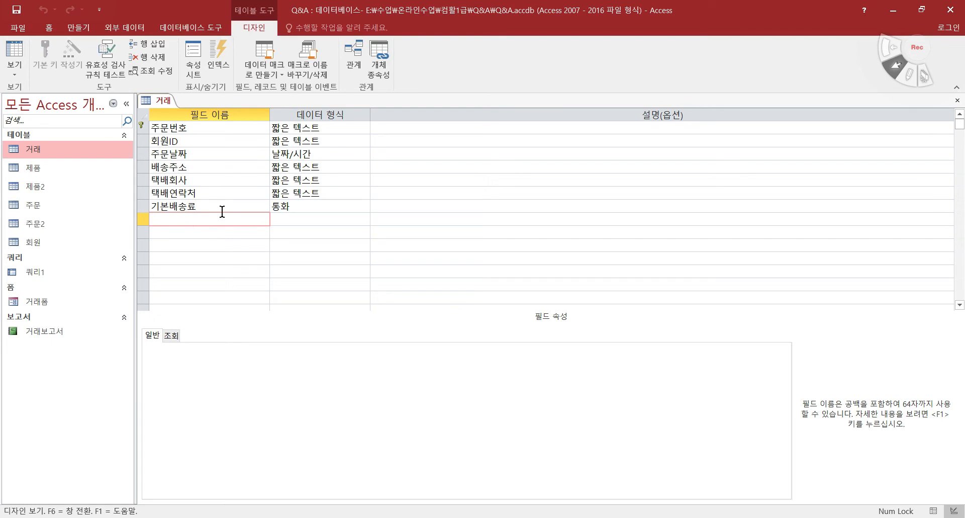
Insert a blank field row above 배송주소 in the 거래 table design, and delete it again.
click(195, 166)
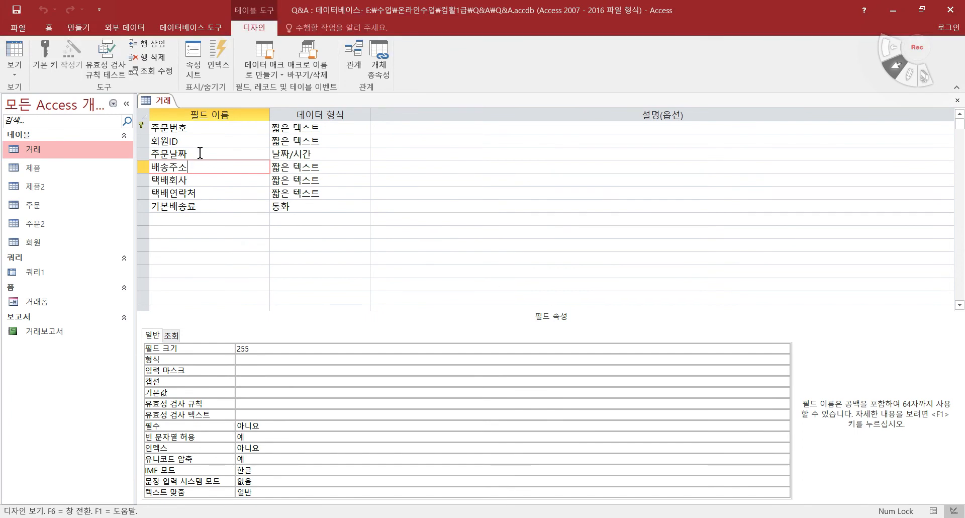
mouse_move(186, 166)
mouse_down()
mouse_move(147, 166)
mouse_move(197, 165)
mouse_up()
click(155, 45)
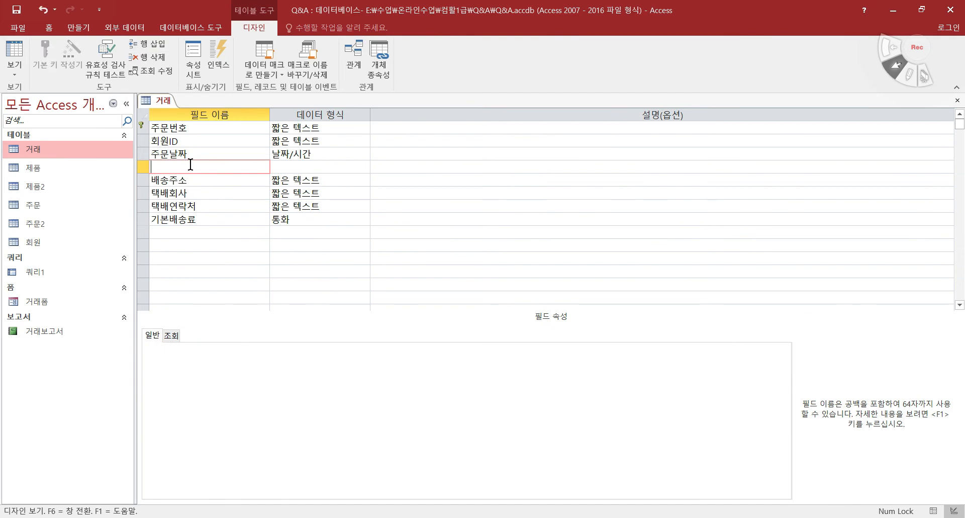
click(158, 58)
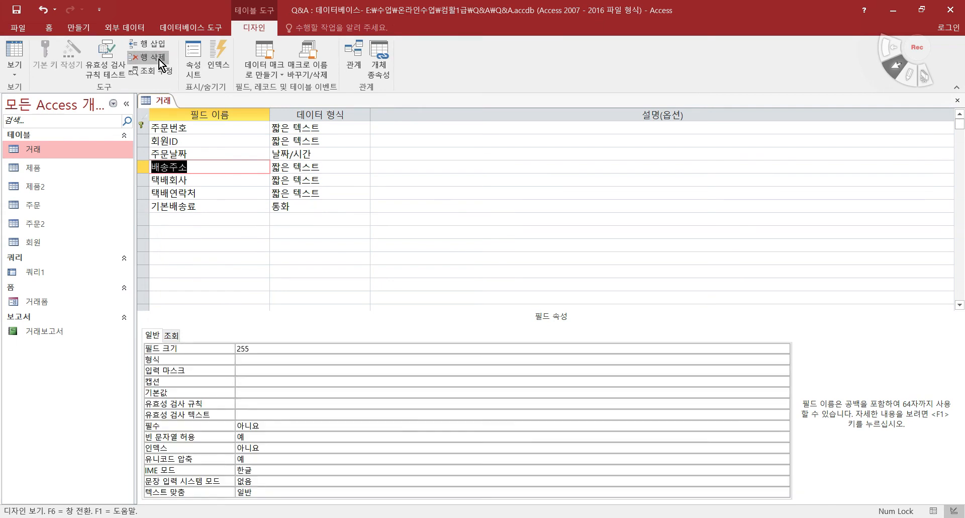
click(198, 218)
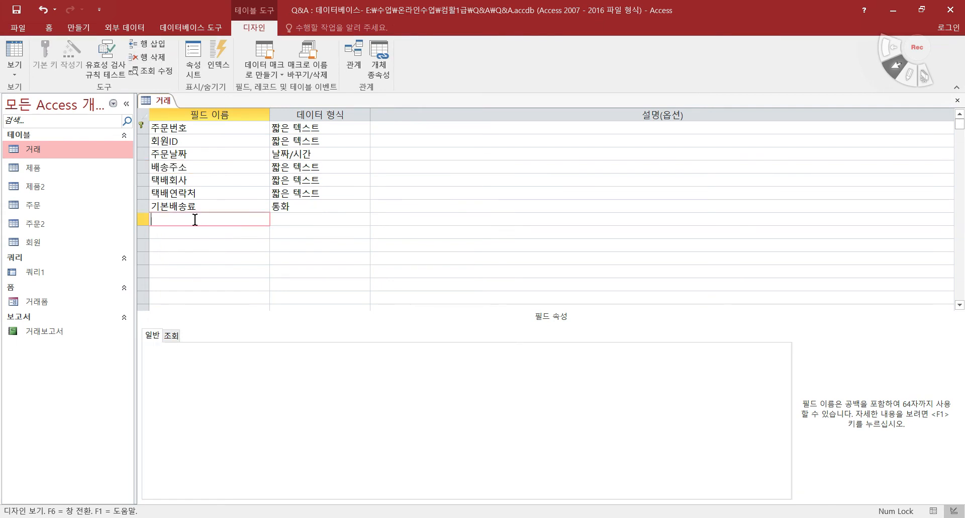
Review the 주문날짜 field's data type and predefined date formats, and check the requested format on the PowerPoint slide.
click(198, 154)
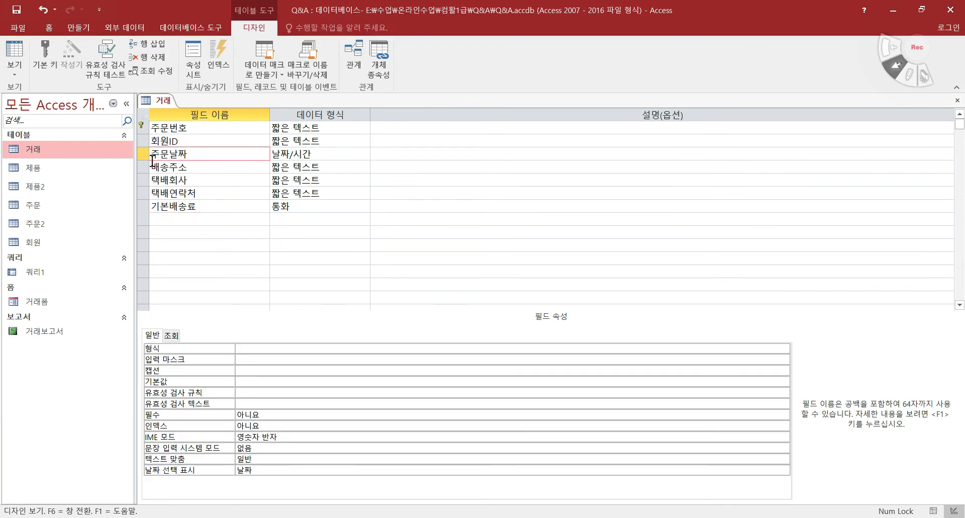
click(336, 149)
drag(311, 154, 270, 153)
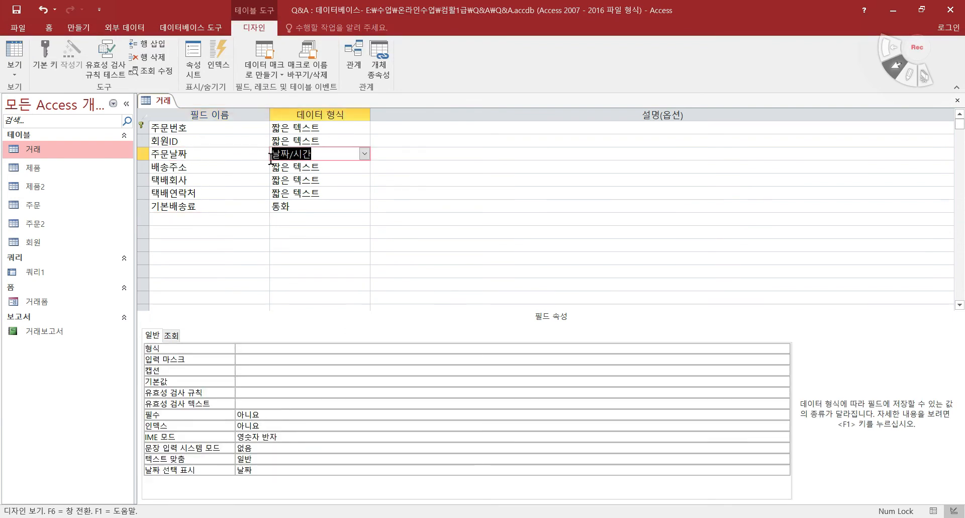
click(187, 154)
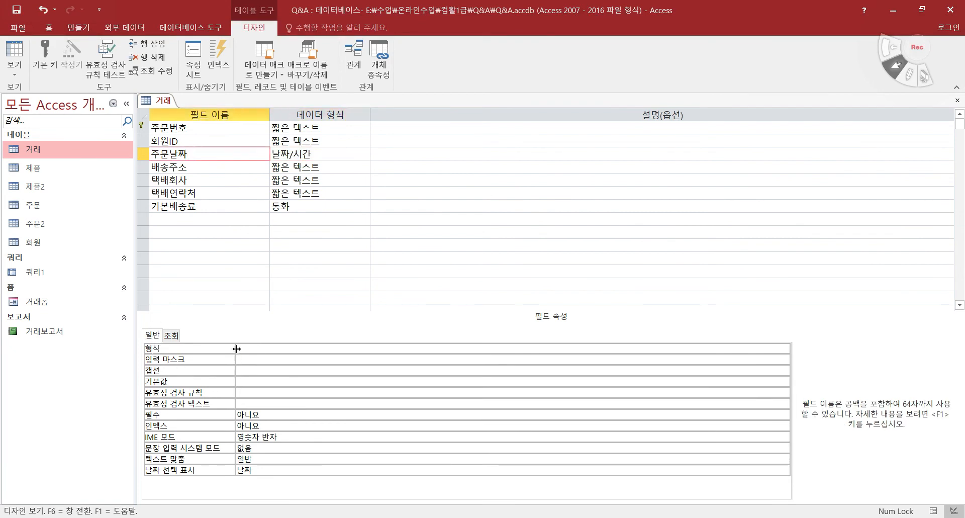
click(254, 346)
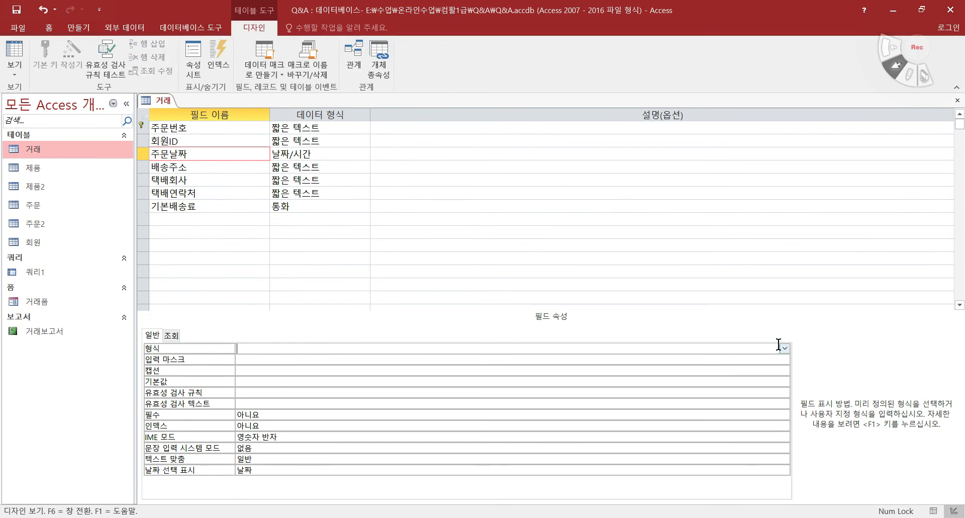
click(784, 348)
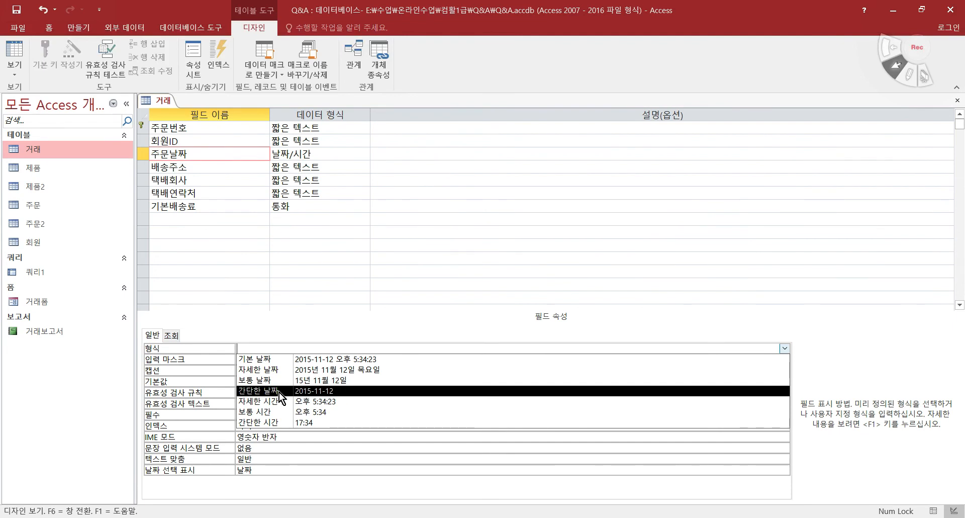
click(789, 347)
key(alt+Tab)
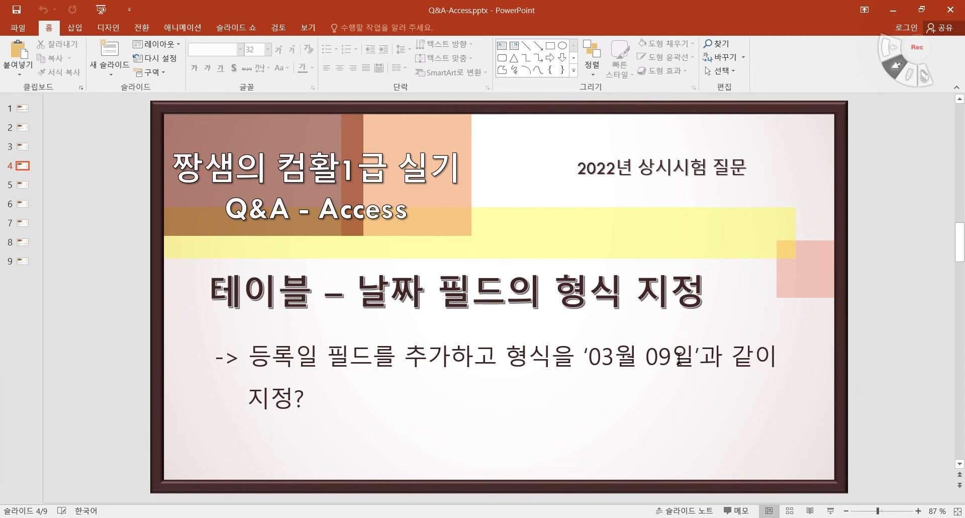
key(alt+Tab)
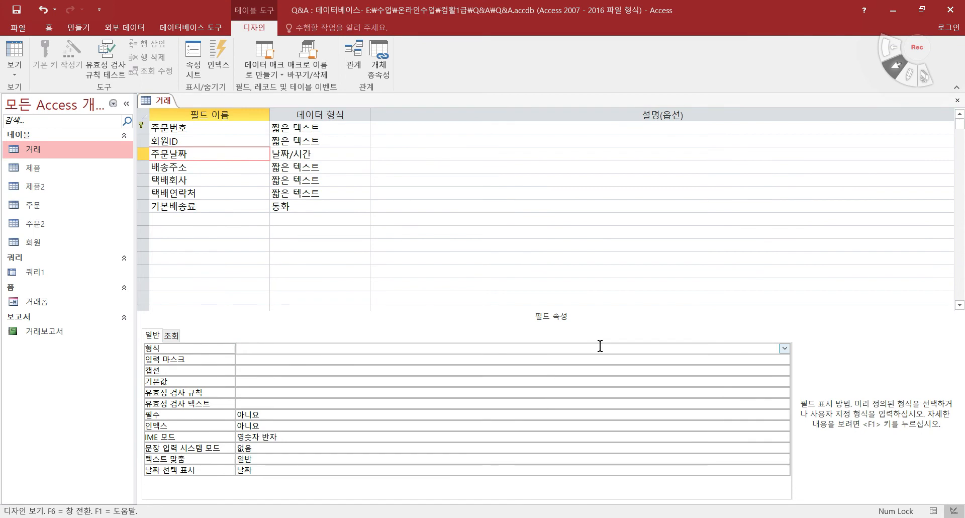
Set the 주문날짜 field's format to mm월 dd일.
text(m)
text(우)
text( dd)
text(이)
key(Return)
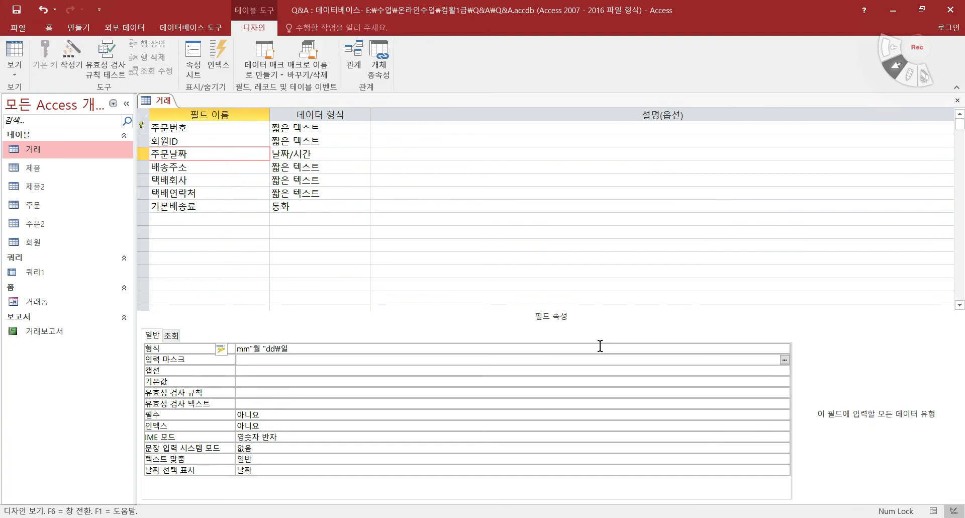
click(277, 347)
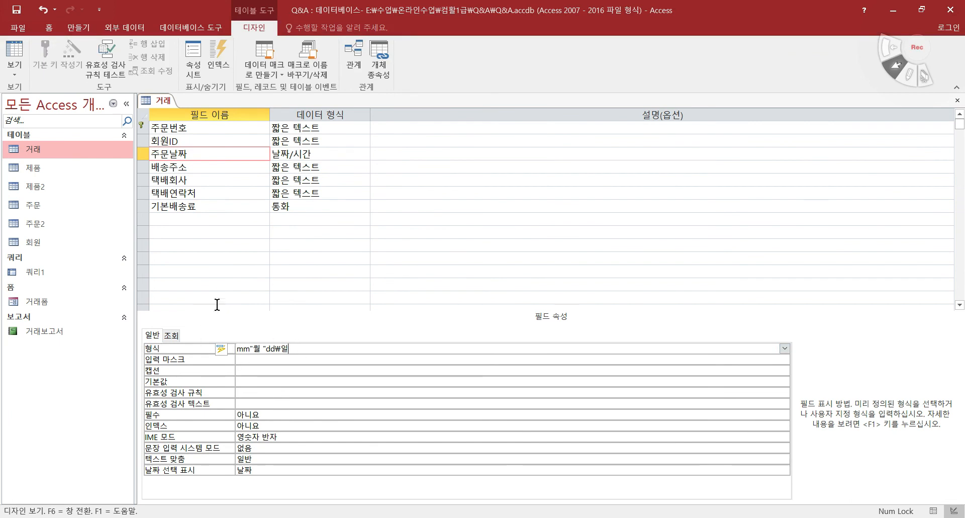
Save the 거래 table and check the 주문날짜 values in Datasheet view.
click(12, 50)
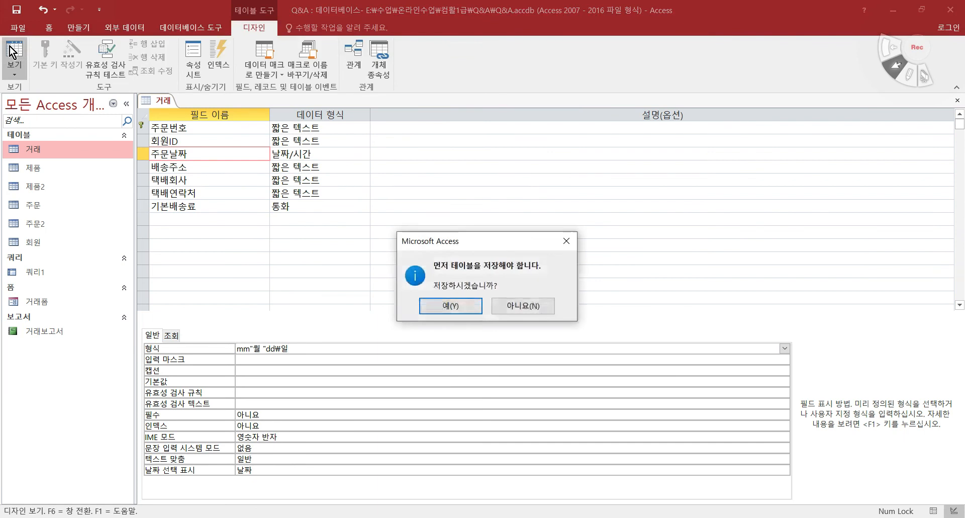
click(459, 308)
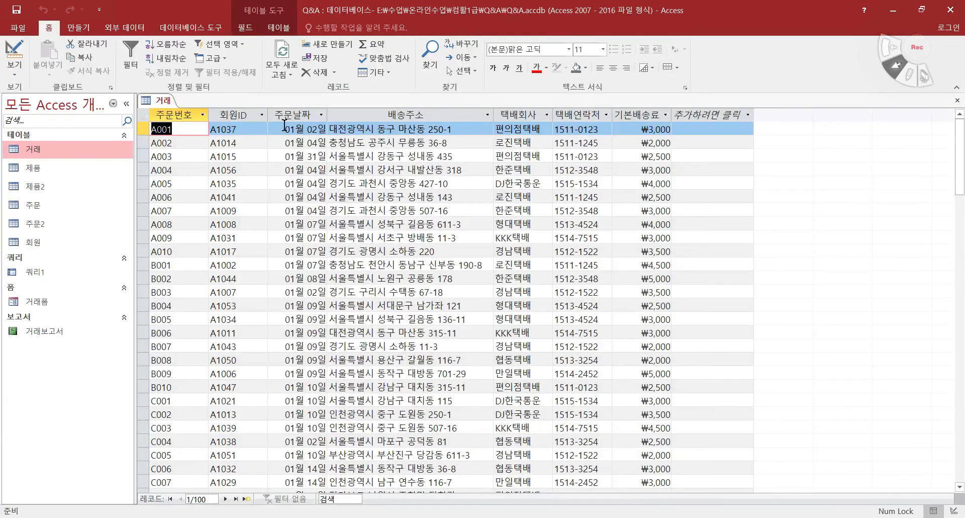
click(284, 132)
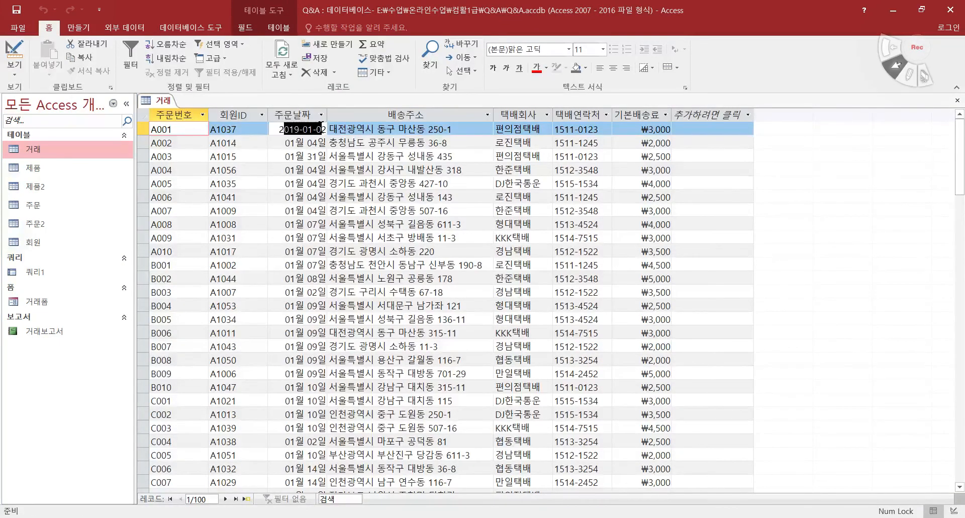
click(311, 142)
click(376, 129)
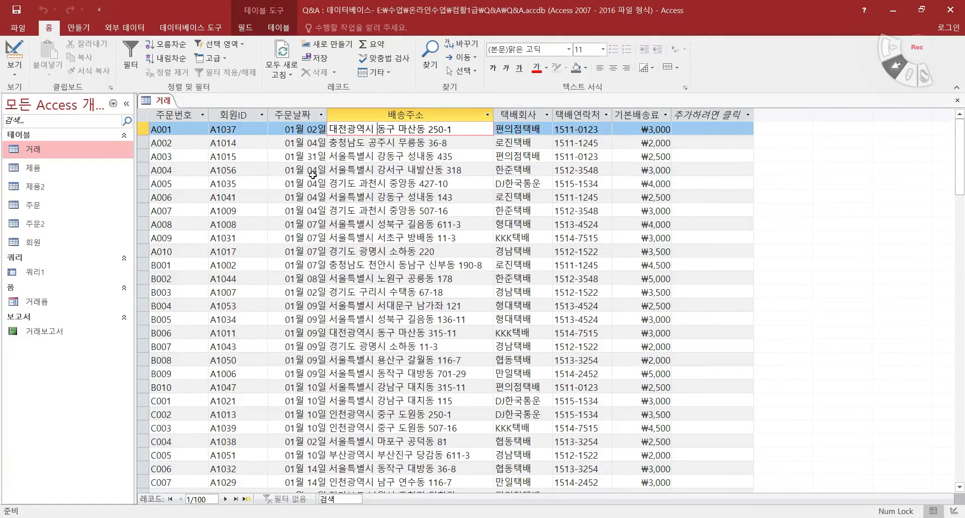
click(11, 52)
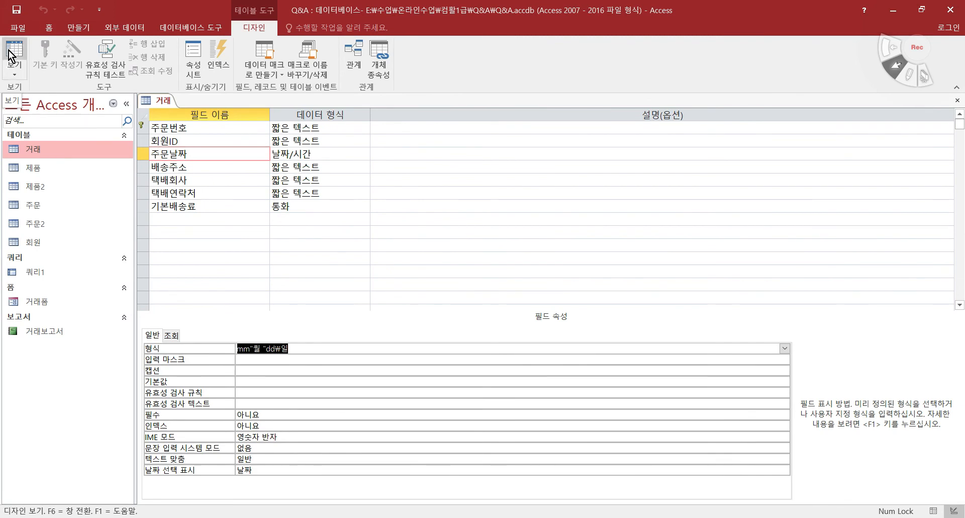
click(12, 53)
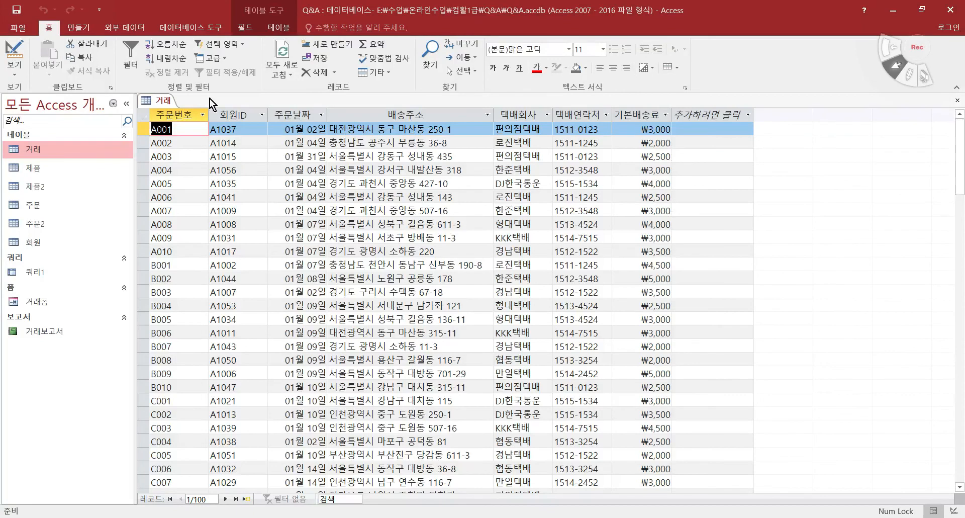
Return to Design view and change the 기본배송료 field's data type to 숫자.
click(15, 52)
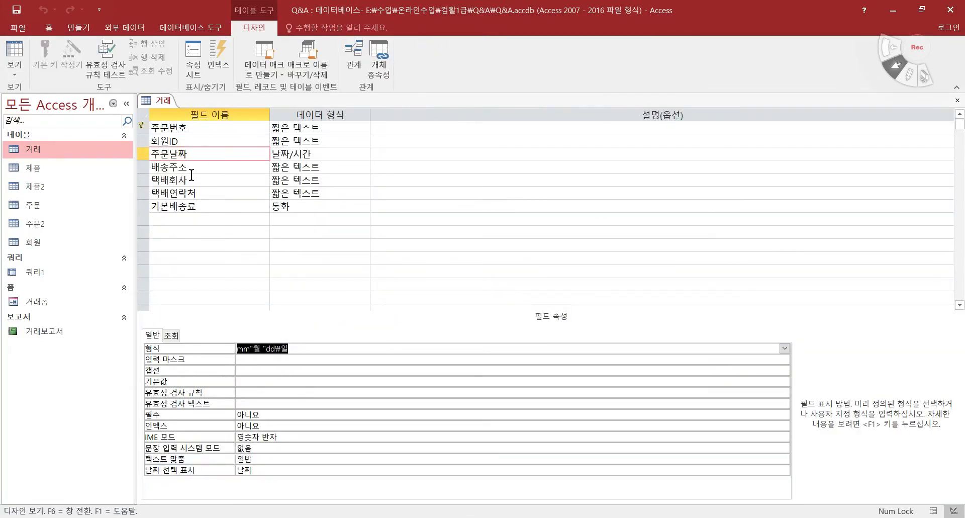
click(205, 206)
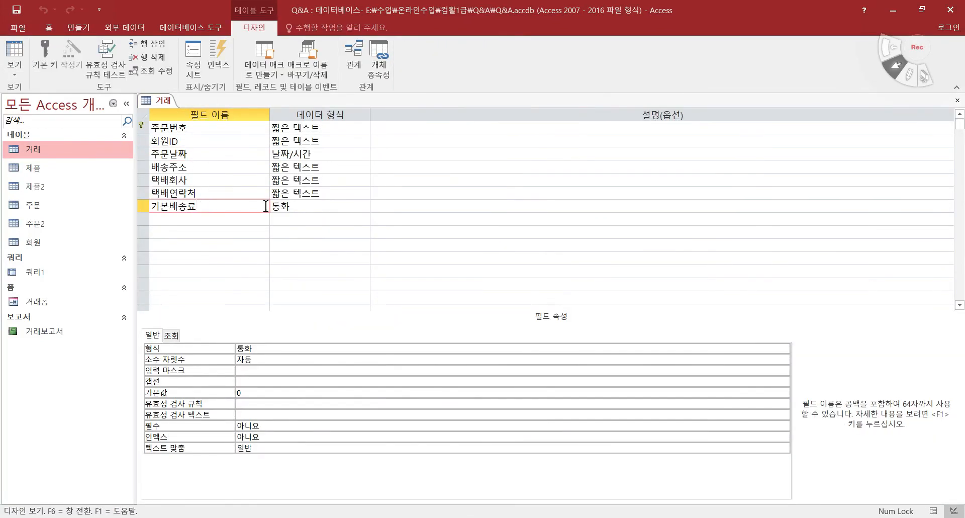
click(297, 204)
click(363, 206)
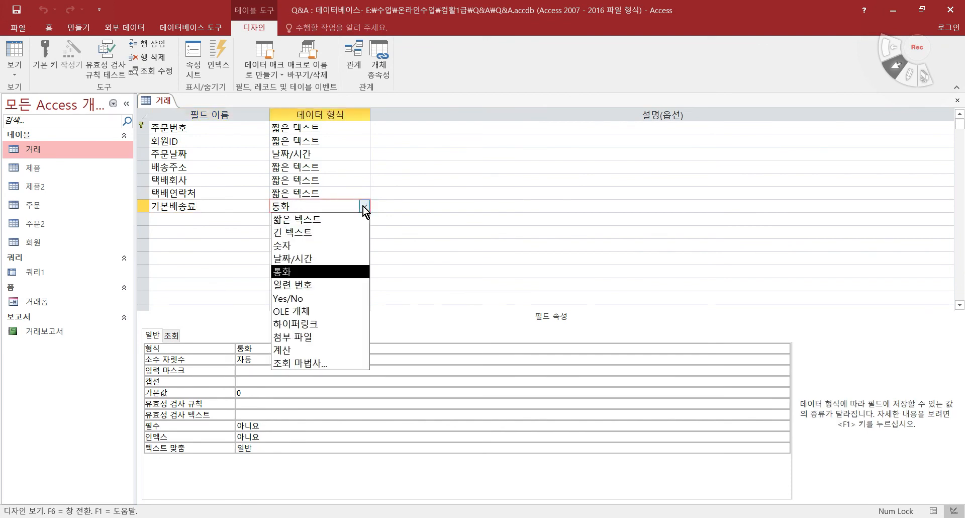
click(325, 246)
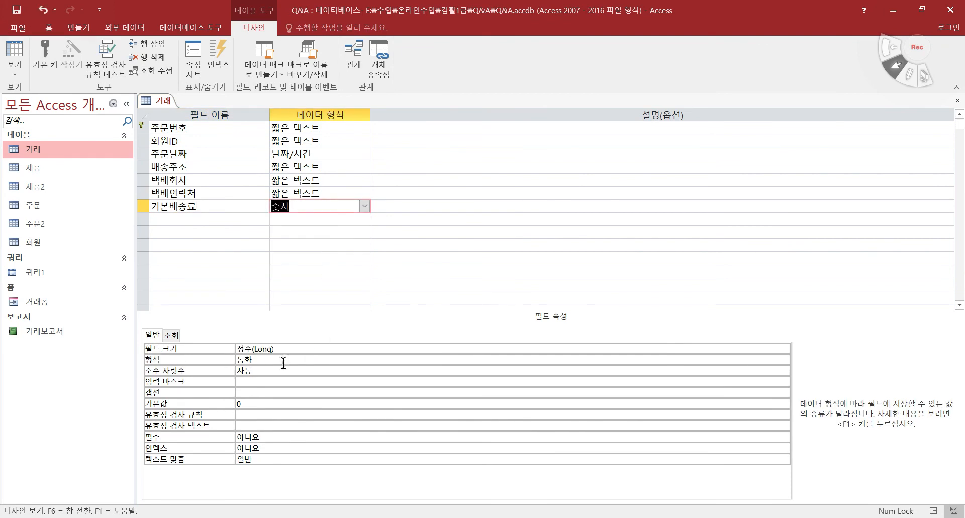
Set the 기본배송료 field's format to 일반 숫자 and save the table to check it in Datasheet view.
click(257, 359)
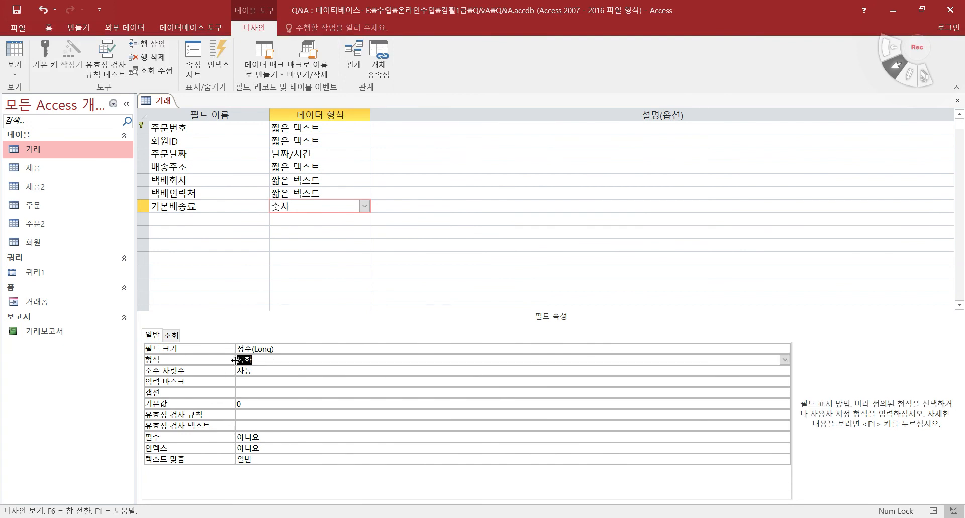
click(784, 358)
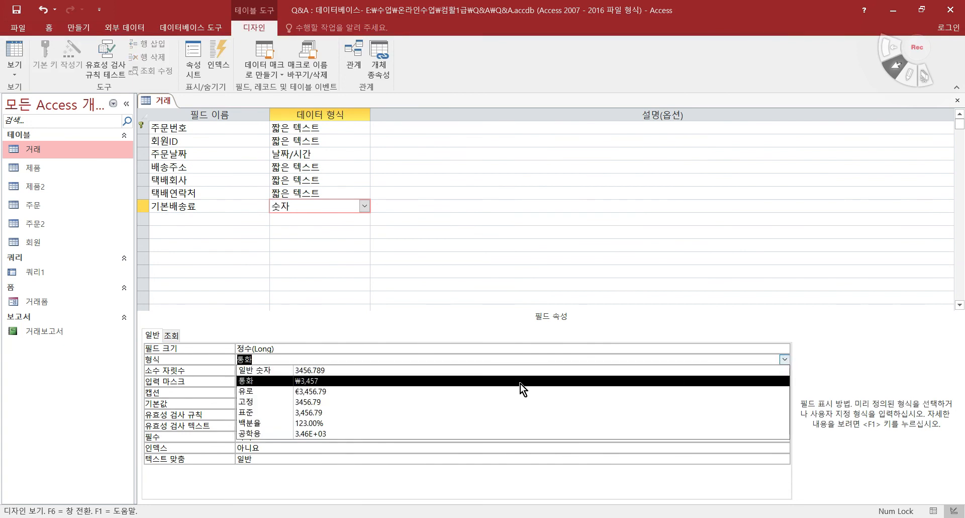
click(309, 371)
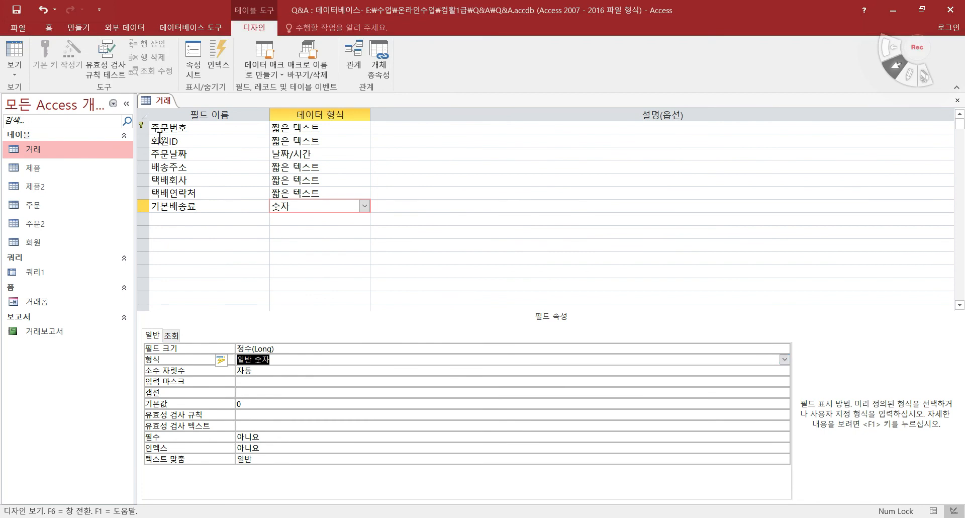
click(19, 48)
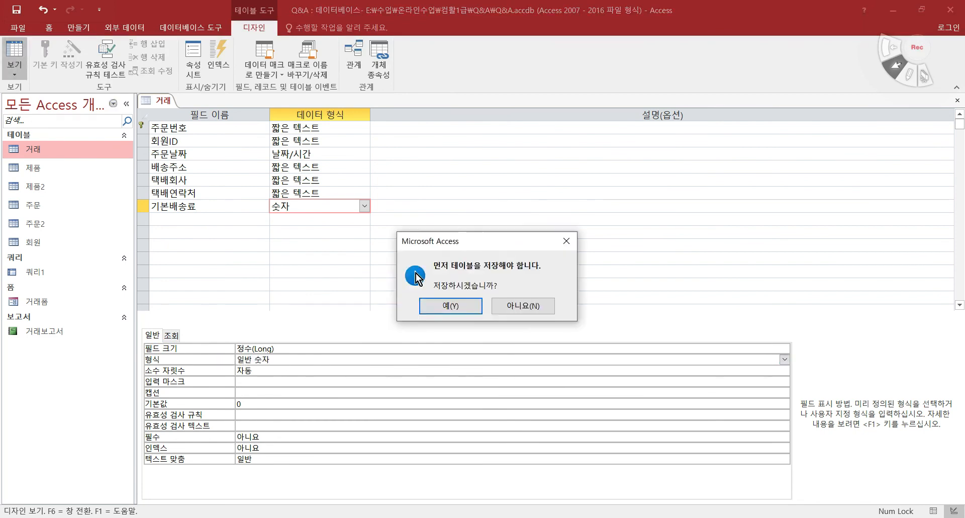
click(426, 304)
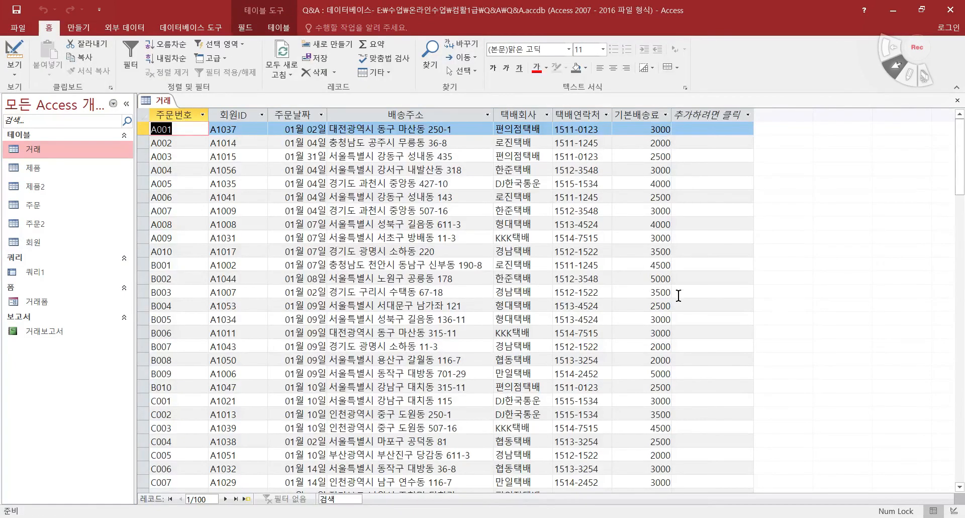
Return to Design view and set the 기본배송료 field's format to #,##0원.
click(15, 50)
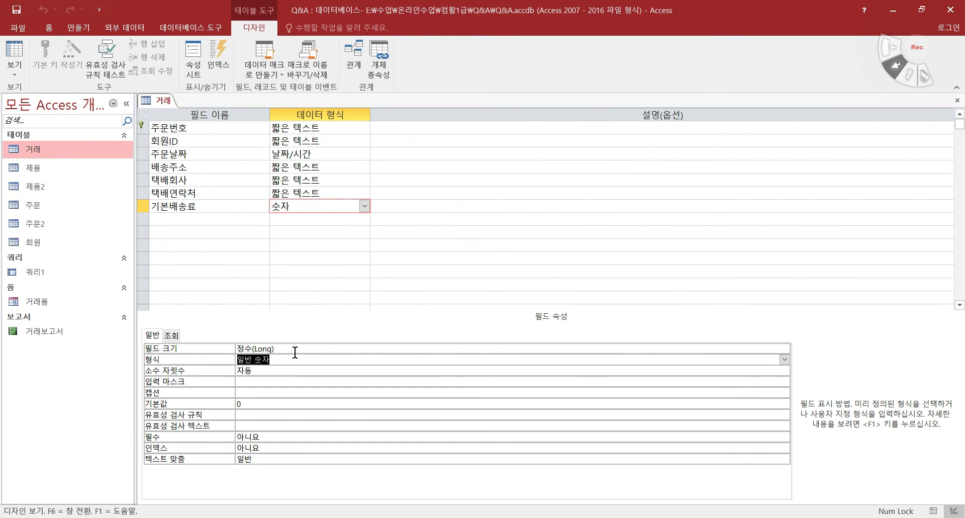
text(#)
text(,##)
text(0dn)
key(BackSpace)
key(BackSpace)
key(BackSpace)
key(BackSpace)
text(ㅇ)
key(Return)
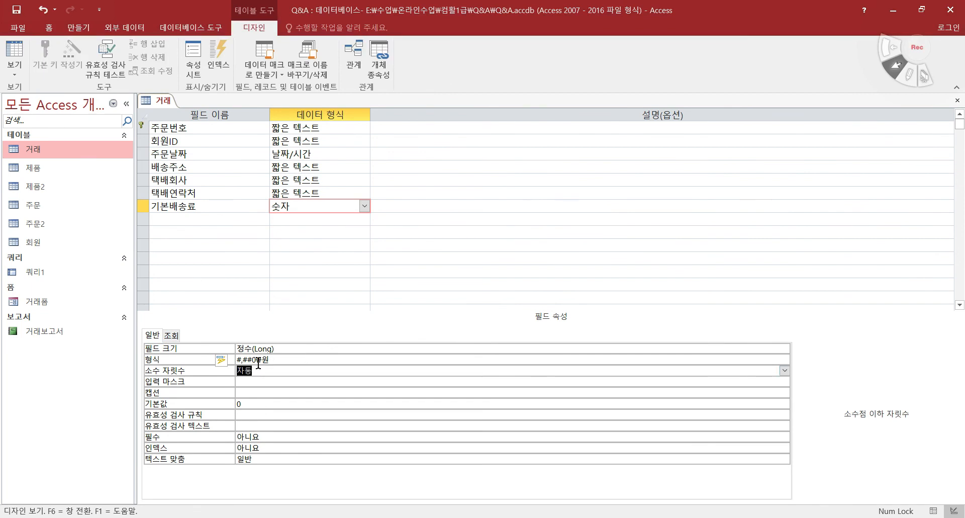
Review the custom format, save the 거래 table and view the 기본배송료 values in Datasheet view.
drag(255, 360, 262, 361)
click(283, 359)
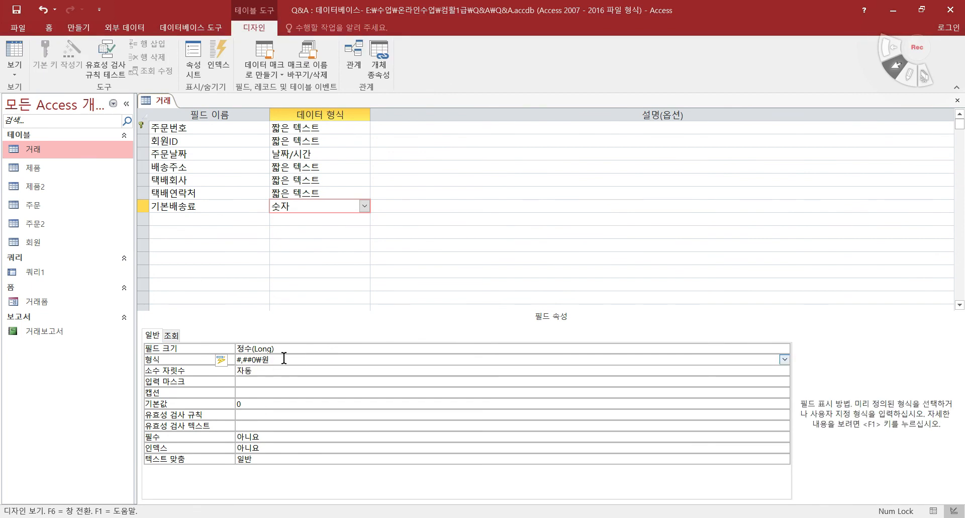
click(14, 52)
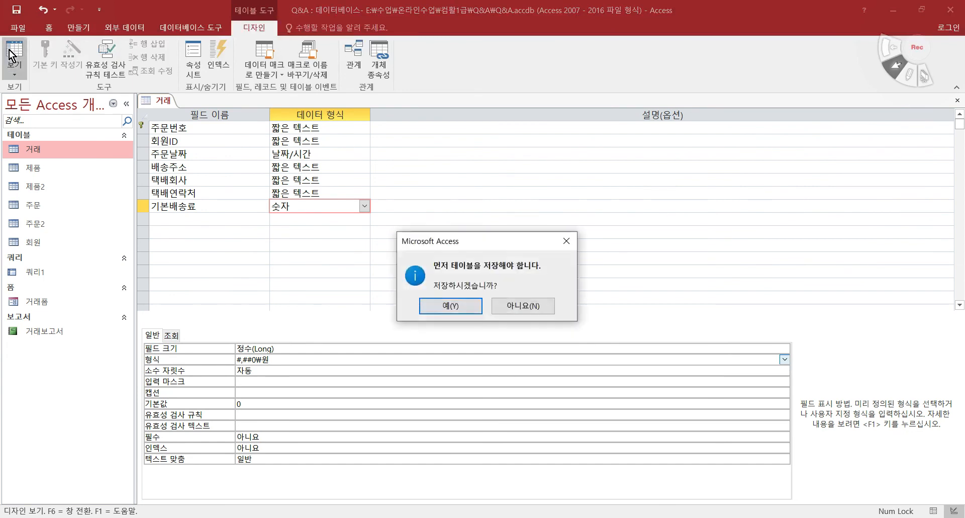
click(439, 305)
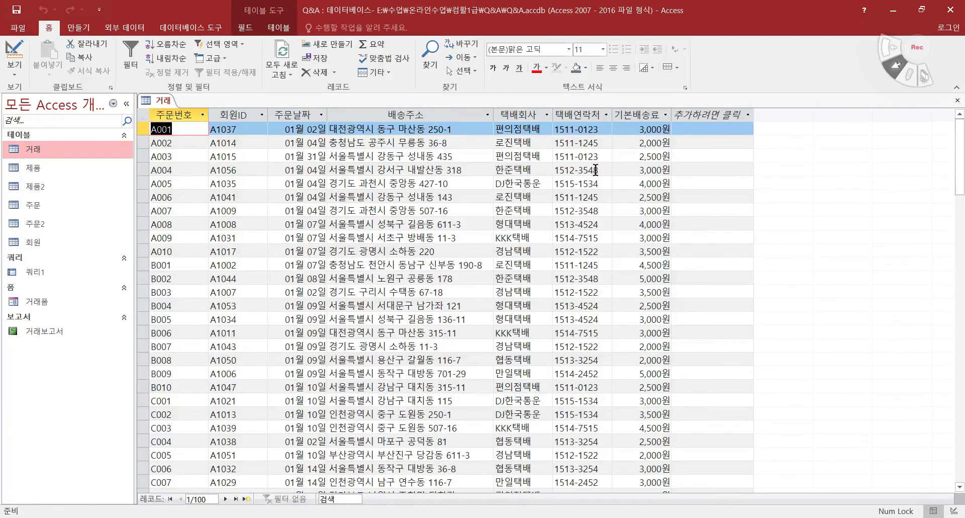